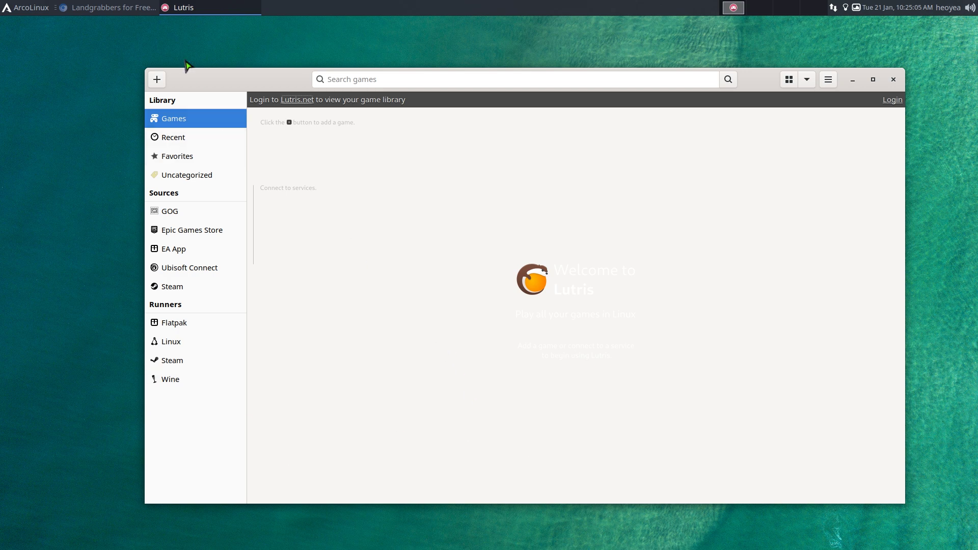
# - Bring the browser showing the GameTop Landgrabbers download page to the front
pyautogui.click(149, 8)
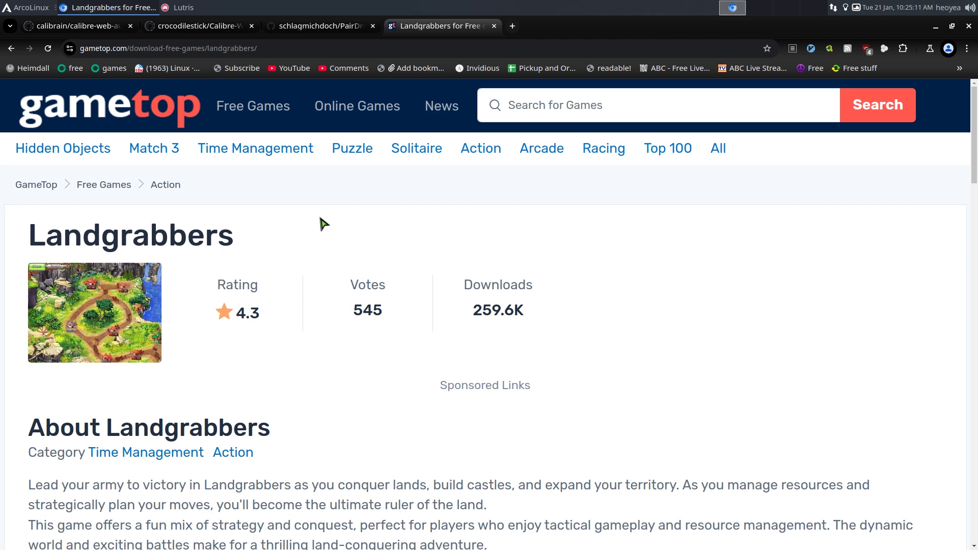
# - Open the GameTop home page in a new tab and scroll through it
pyautogui.middleClick(142, 116)
pyautogui.click(539, 26)
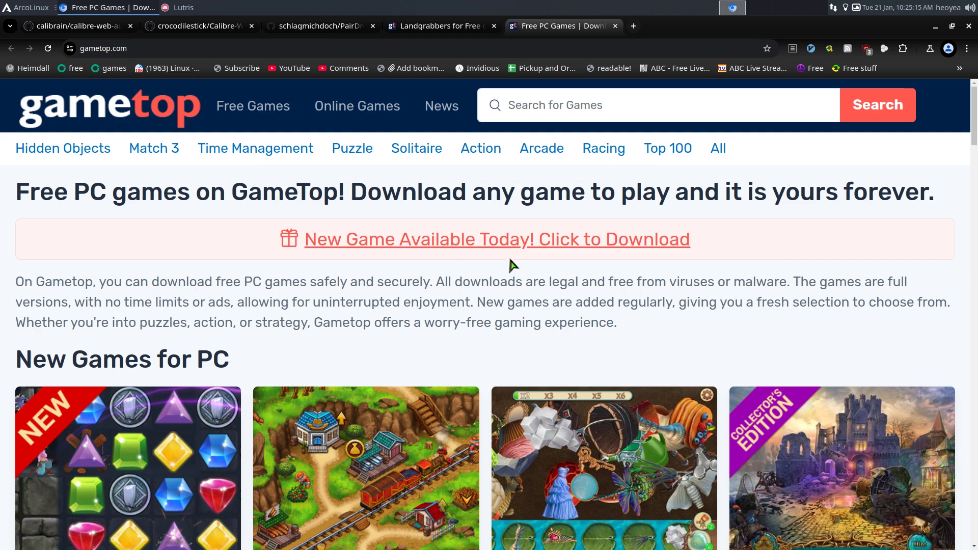
pyautogui.scroll(-3, 513, 273)
pyautogui.scroll(-2, 514, 274)
pyautogui.scroll(5, 517, 274)
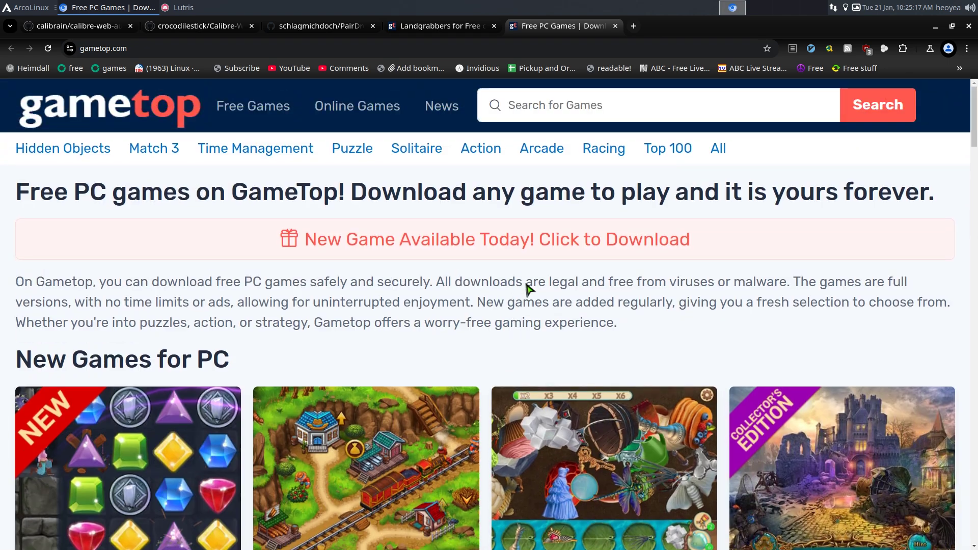
pyautogui.scroll(-2, 503, 304)
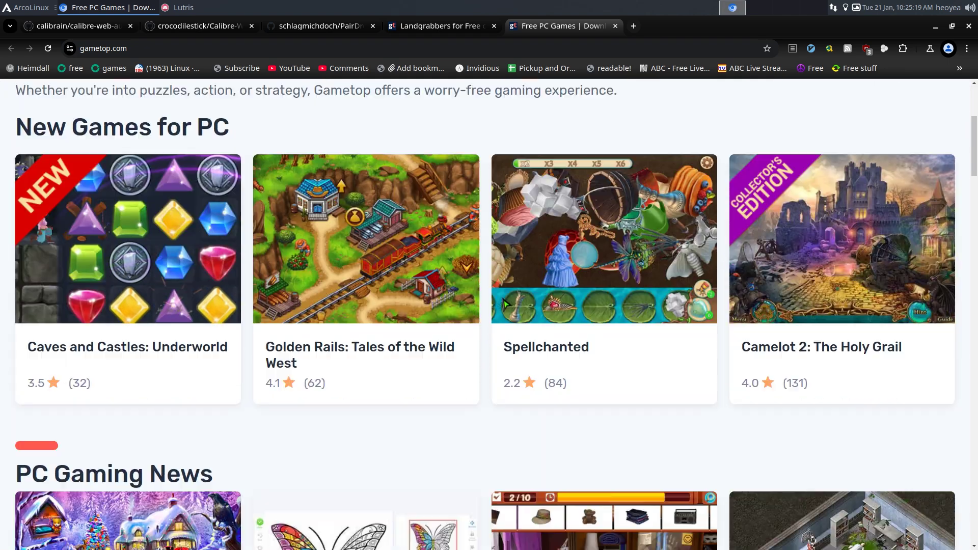
pyautogui.scroll(2, 509, 291)
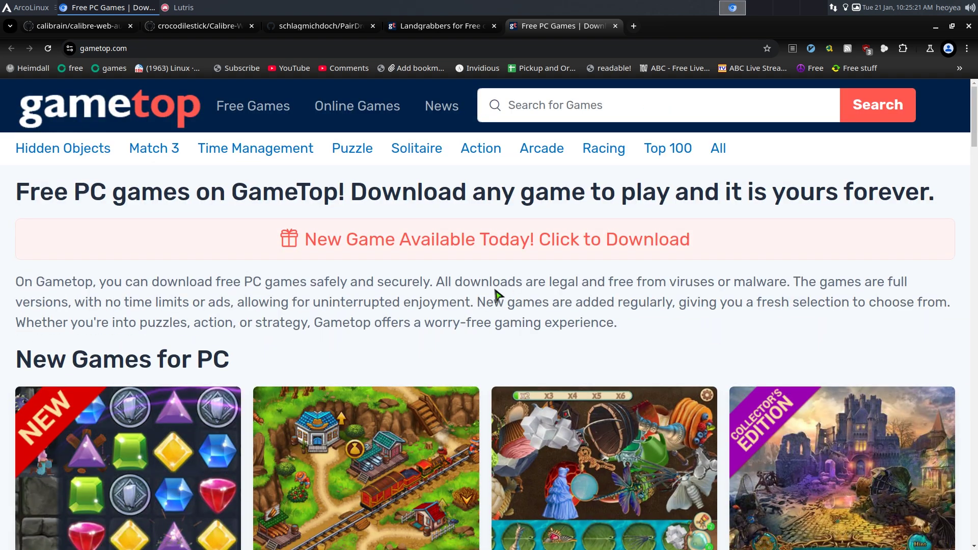
# - Browse the Time Management games category, then close that tab
pyautogui.click(236, 153)
pyautogui.scroll(-12, 527, 264)
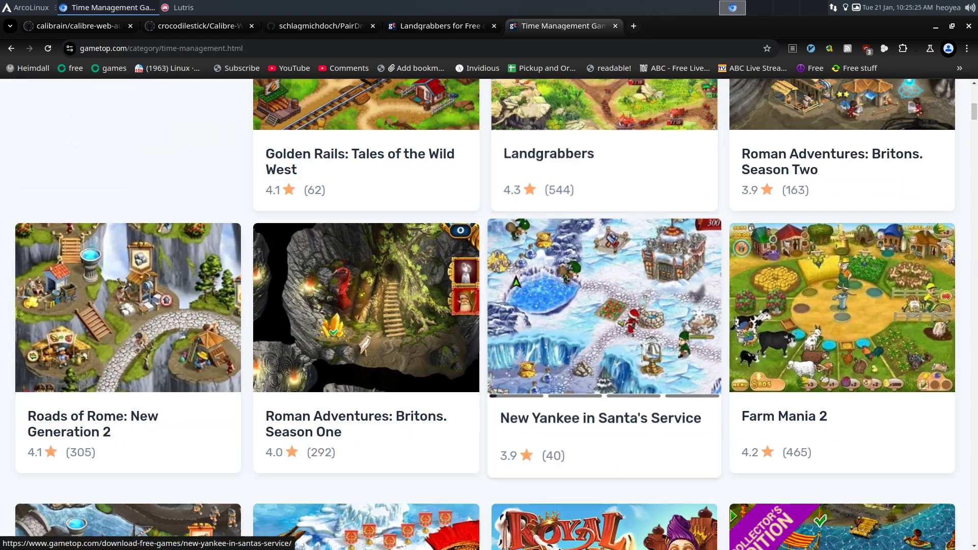
pyautogui.scroll(8, 516, 280)
pyautogui.scroll(5, 516, 281)
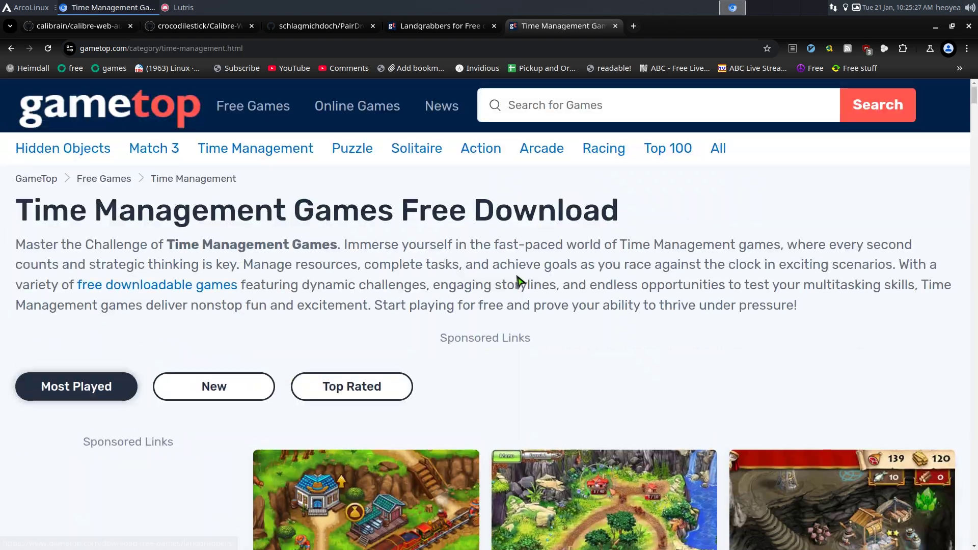
pyautogui.middleClick(555, 31)
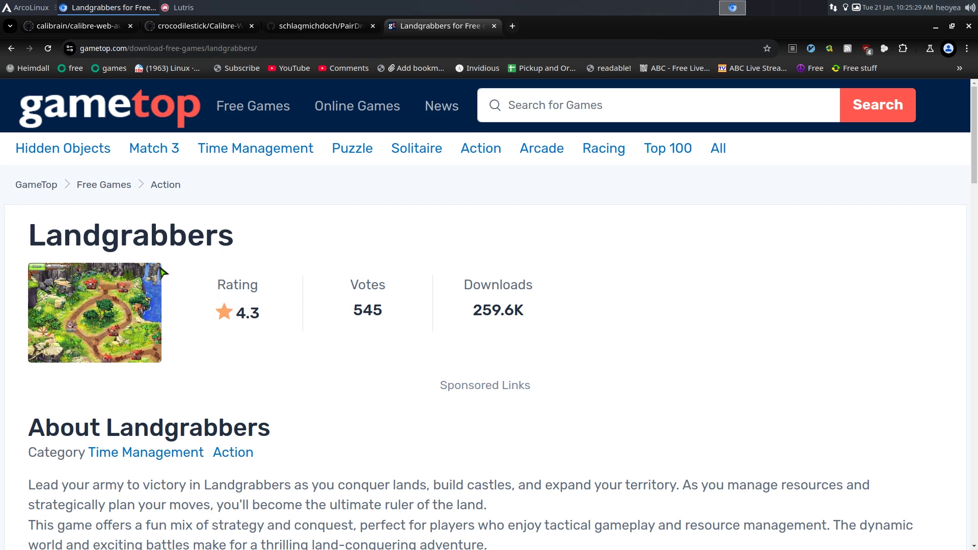
# - Select and deselect the Landgrabbers title text, then minimize the browser
pyautogui.moveTo(120, 237); pyautogui.dragTo(304, 238)
pyautogui.click(305, 237)
pyautogui.click(936, 27)
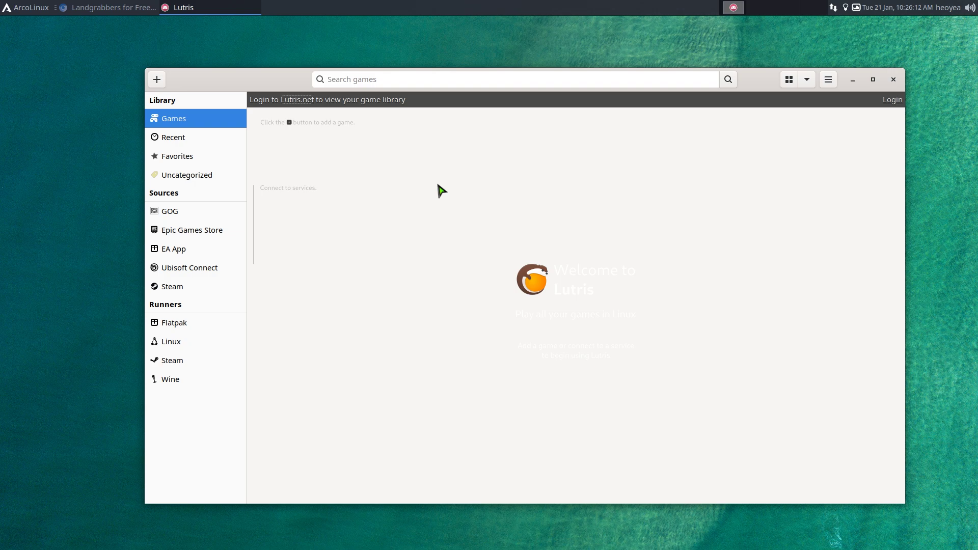
pyautogui.press('F12')
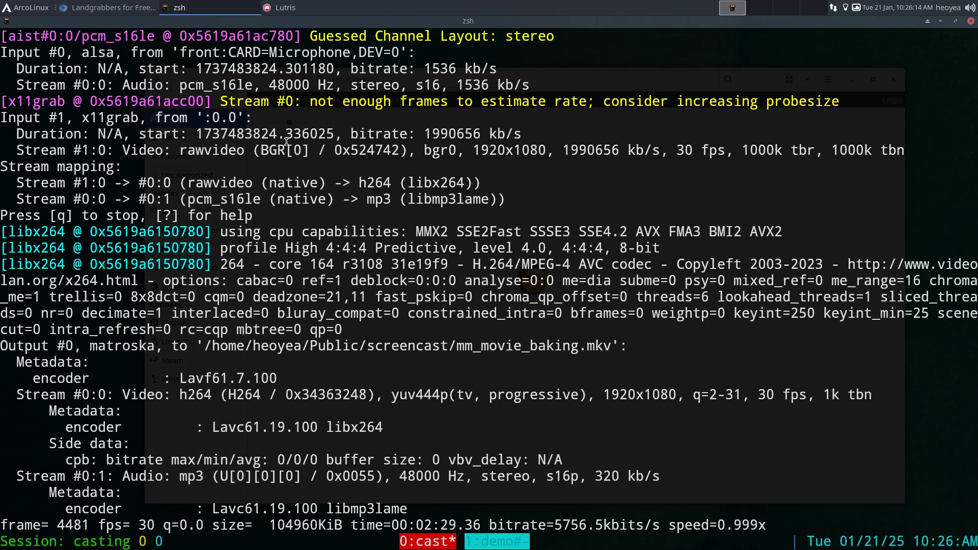
pyautogui.press('super+n')
pyautogui.write('no')
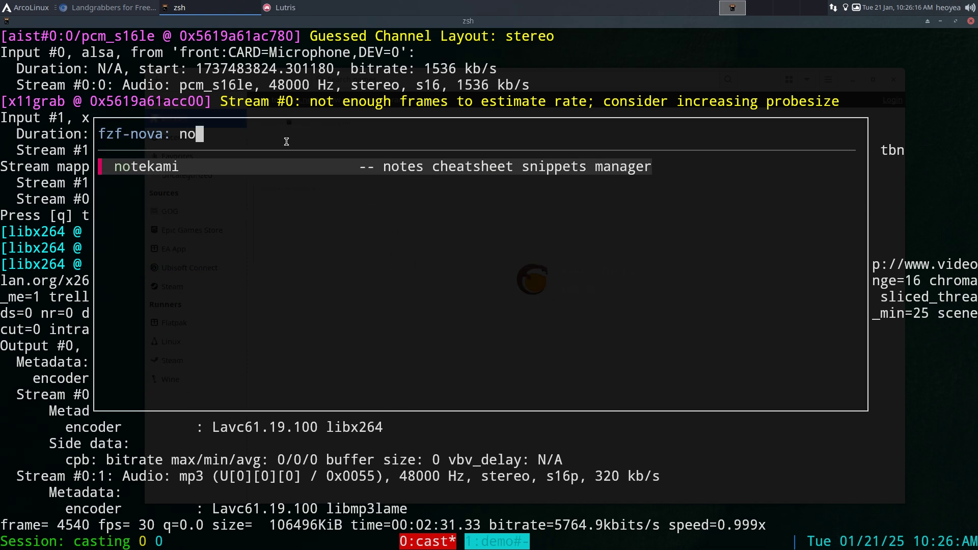
pyautogui.press('Return')
pyautogui.press('Down')
pyautogui.press('Return')
pyautogui.write('flat lut')
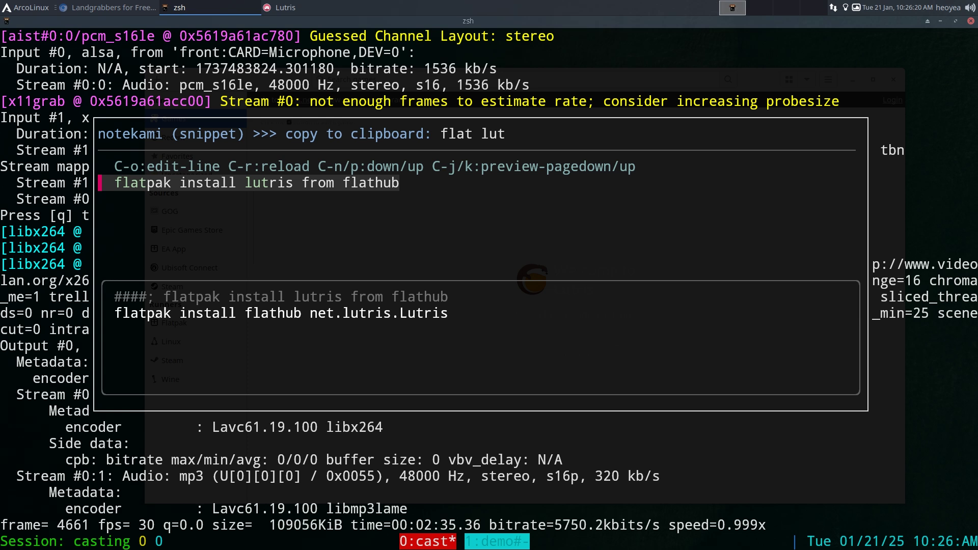
pyautogui.press('Return')
pyautogui.hotkey('ctrl', 'b')
pyautogui.press('c')
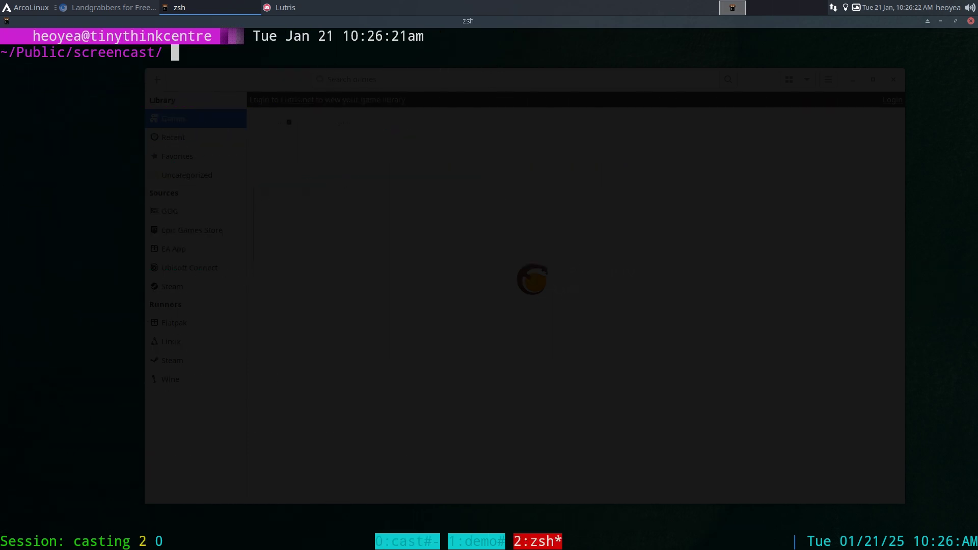
pyautogui.write('flatpak install flathub net.lutris.Lutris')
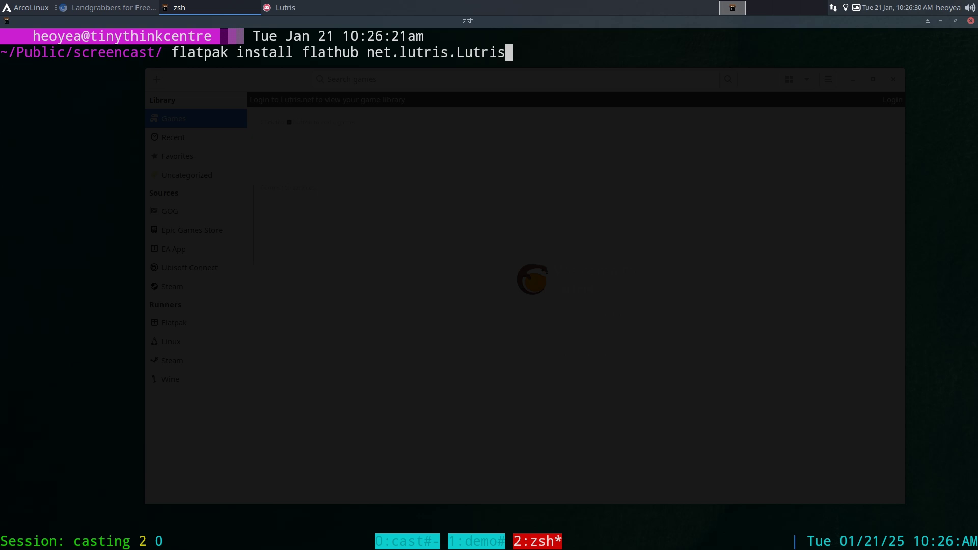
pyautogui.hotkey('ctrl', 'c')
pyautogui.press('F12')
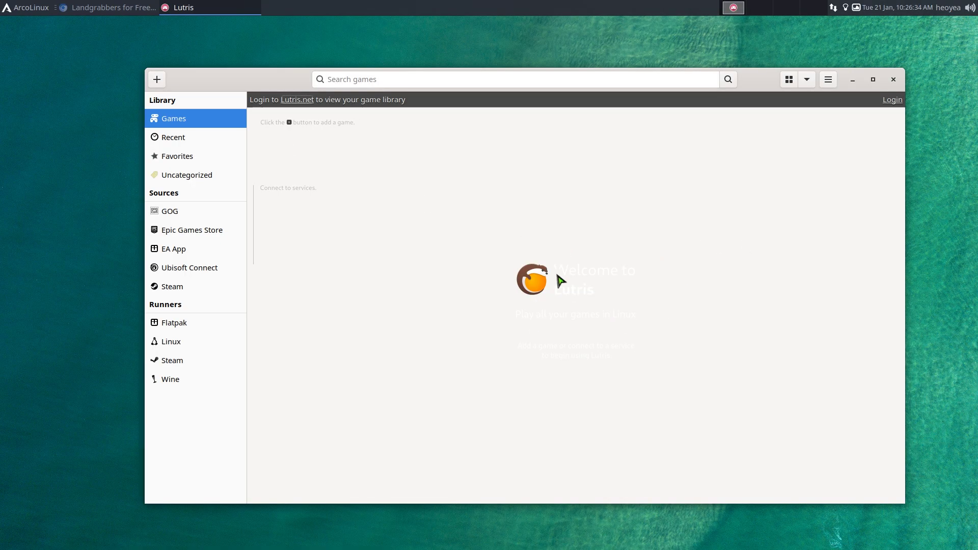
# - Add a locally installed game named LandGrabbers with sort name landgrabbers
pyautogui.click(158, 82)
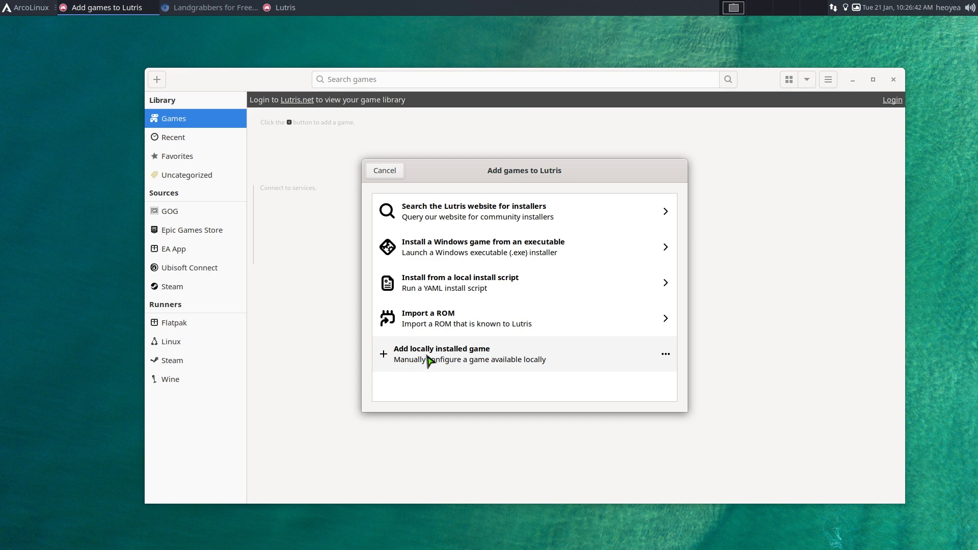
pyautogui.click(462, 362)
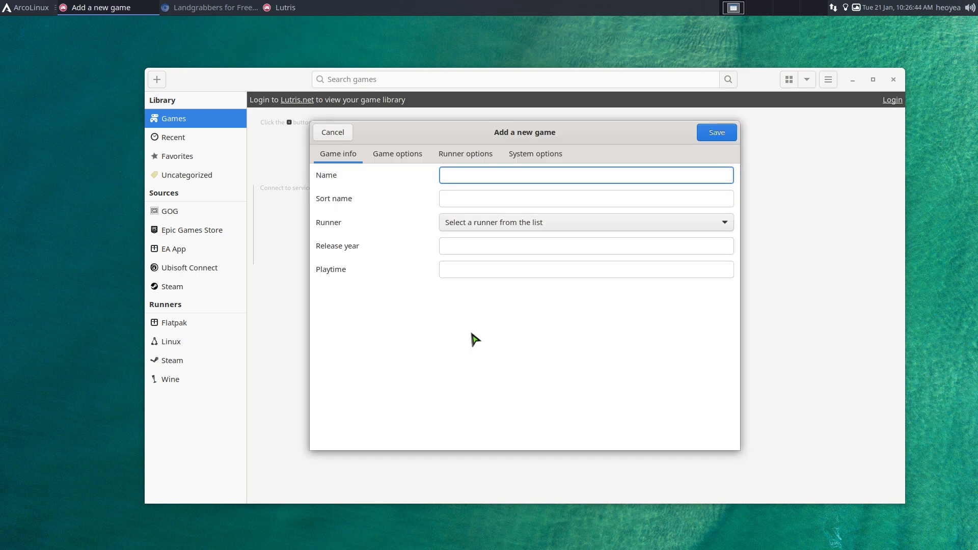
pyautogui.write('LandGrabbers')
pyautogui.click(463, 197)
pyautogui.write('landgra')
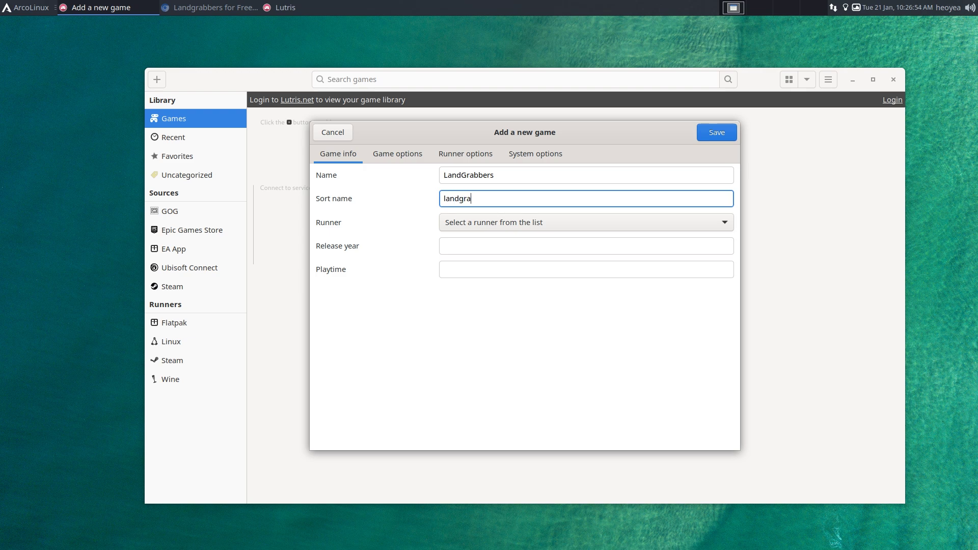
pyautogui.write('bbers')
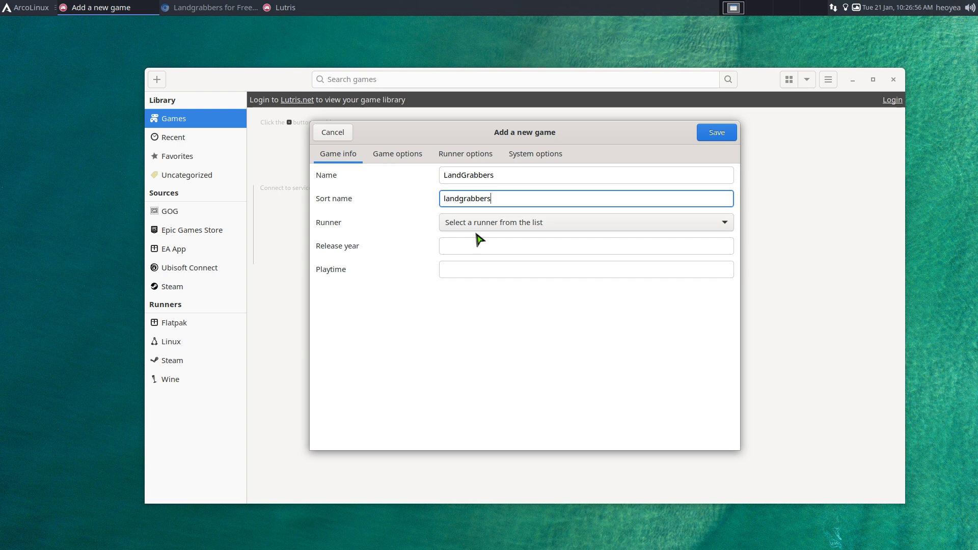
# - Set the game's runner to Wine and show the Game options tab
pyautogui.click(484, 234)
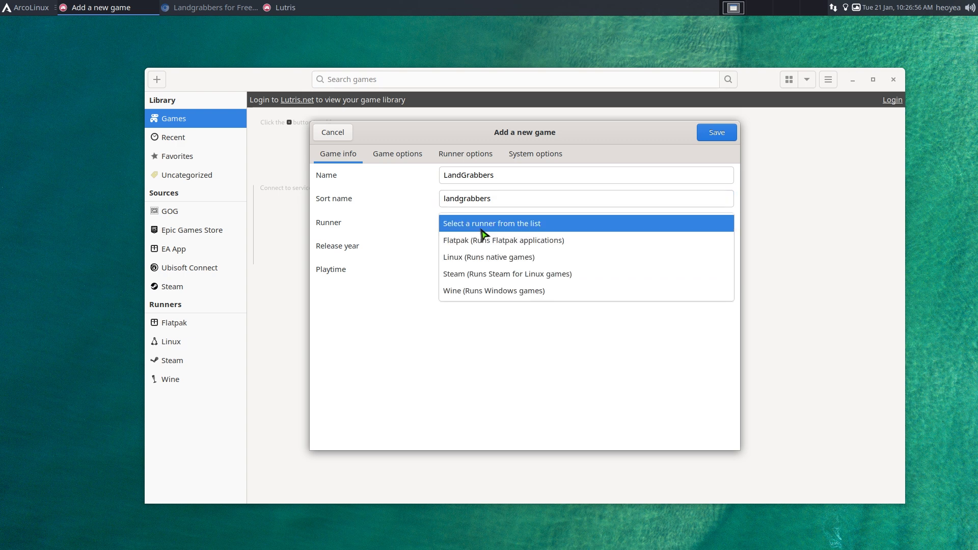
pyautogui.click(482, 292)
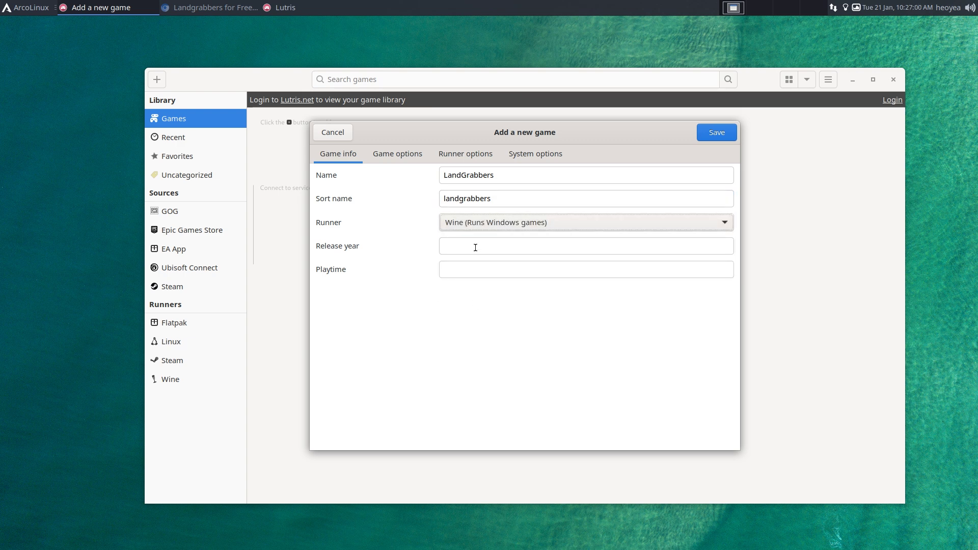
pyautogui.click(405, 154)
pyautogui.click(391, 158)
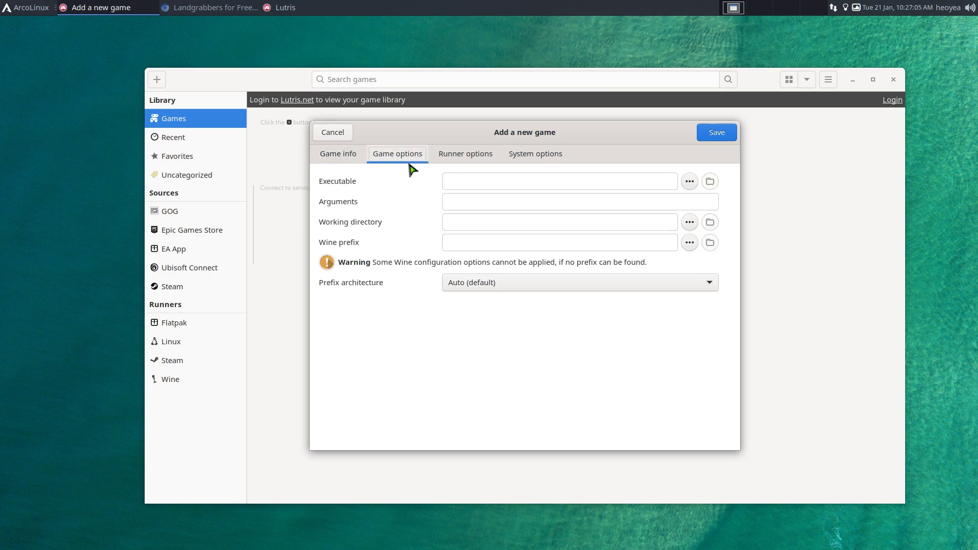
# - Set the executable to Landgrabbers.exe from the home folder
pyautogui.click(661, 182)
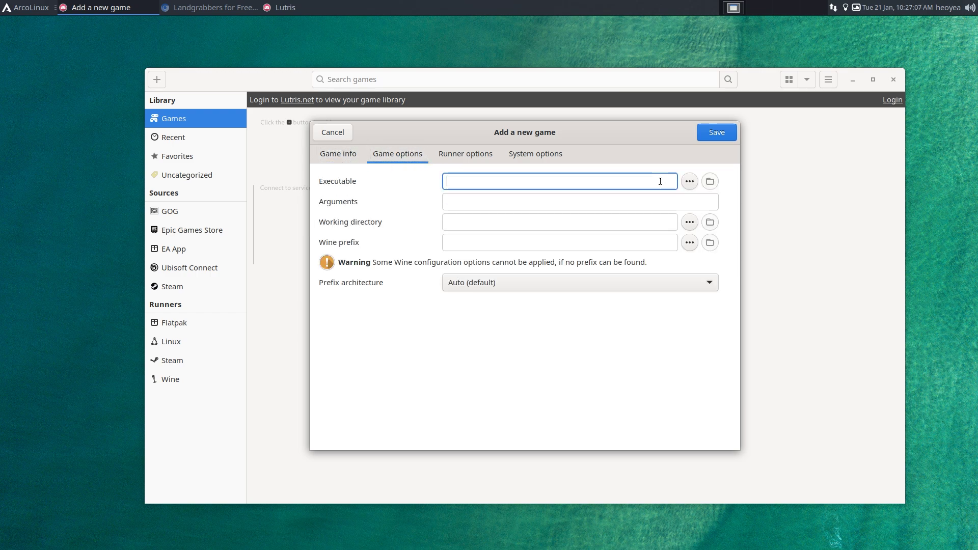
pyautogui.click(690, 184)
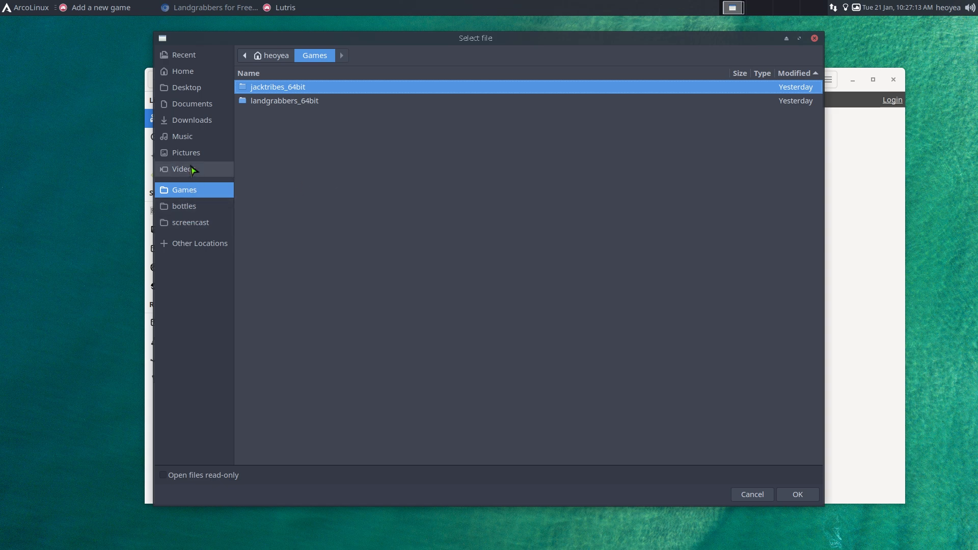
pyautogui.click(193, 71)
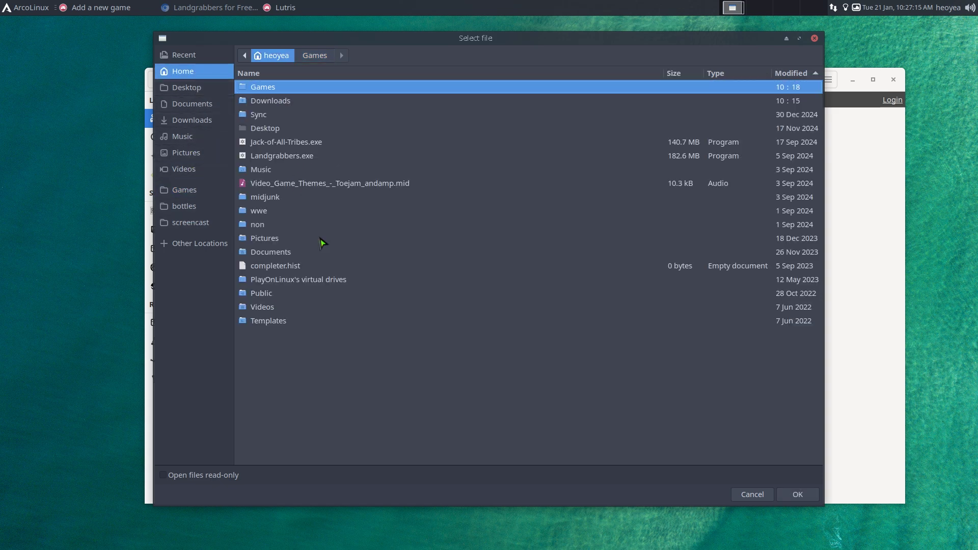
pyautogui.click(304, 159)
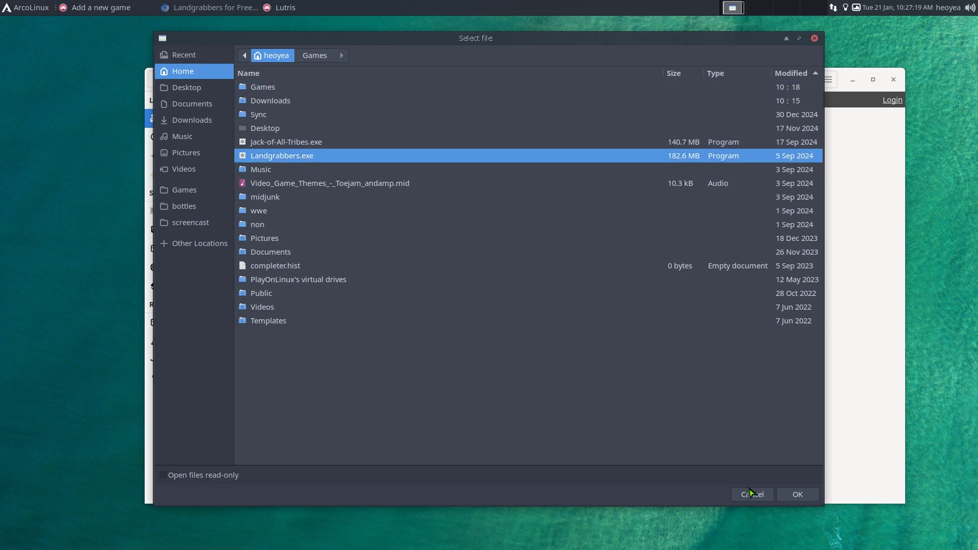
pyautogui.click(802, 497)
pyautogui.click(571, 201)
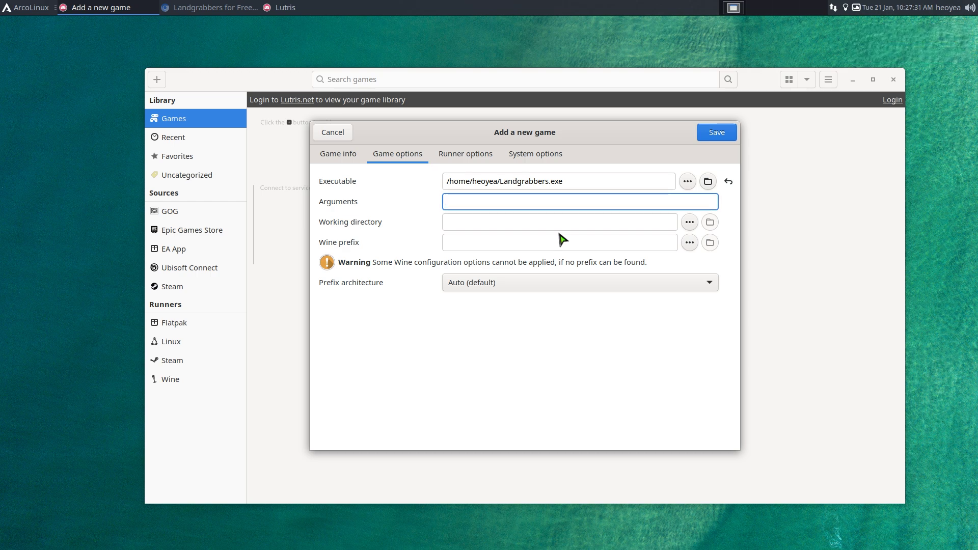
# - Create a landgrabbers folder inside Games and use it as the Wine prefix
pyautogui.click(551, 244)
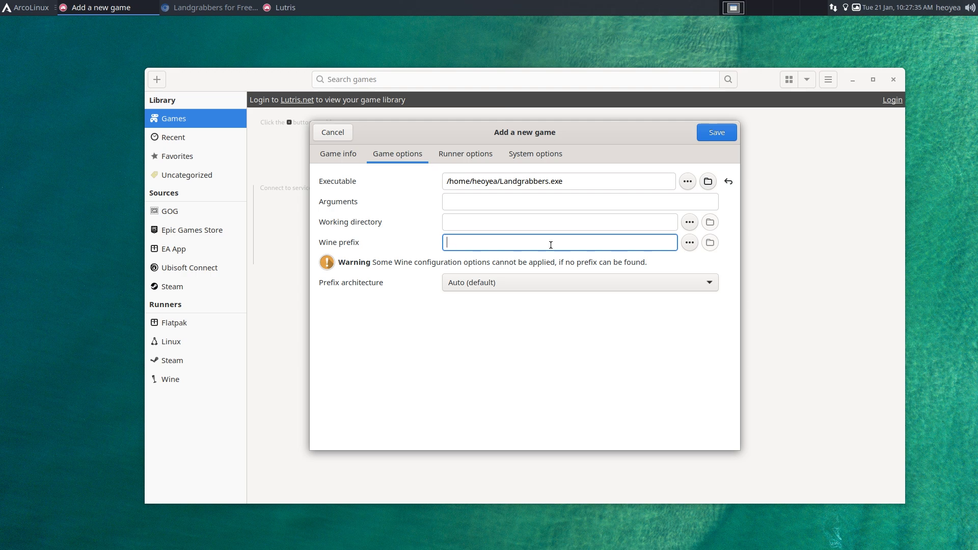
pyautogui.click(690, 242)
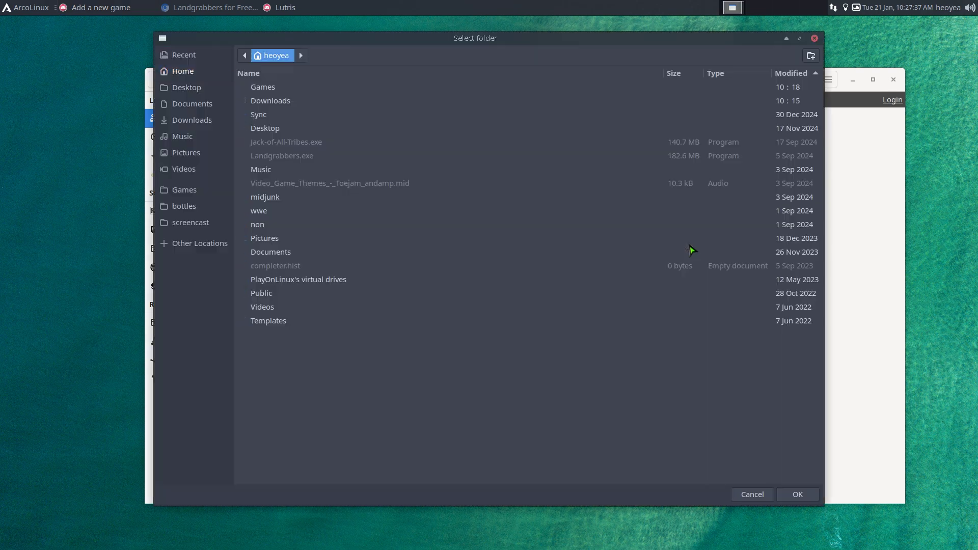
pyautogui.click(268, 91)
pyautogui.doubleClick(268, 91)
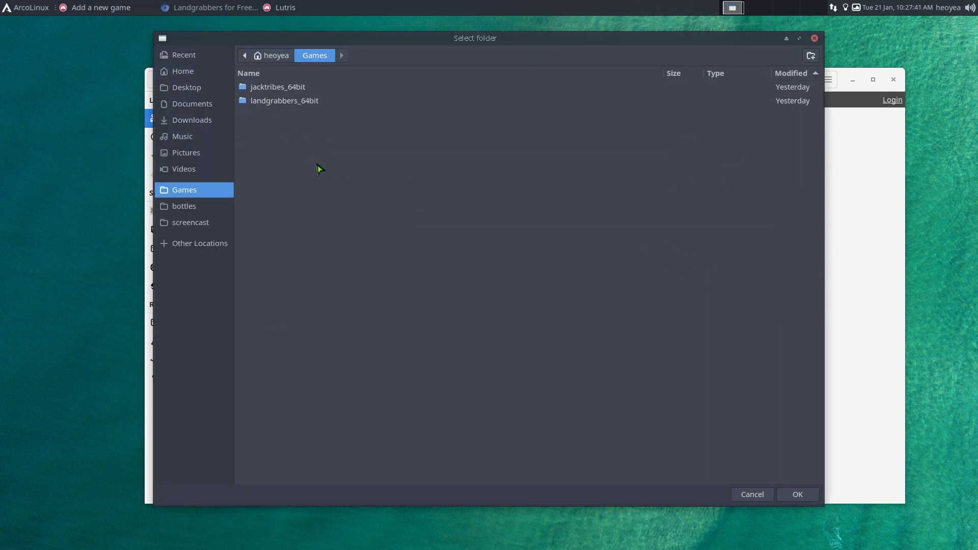
pyautogui.click(811, 55)
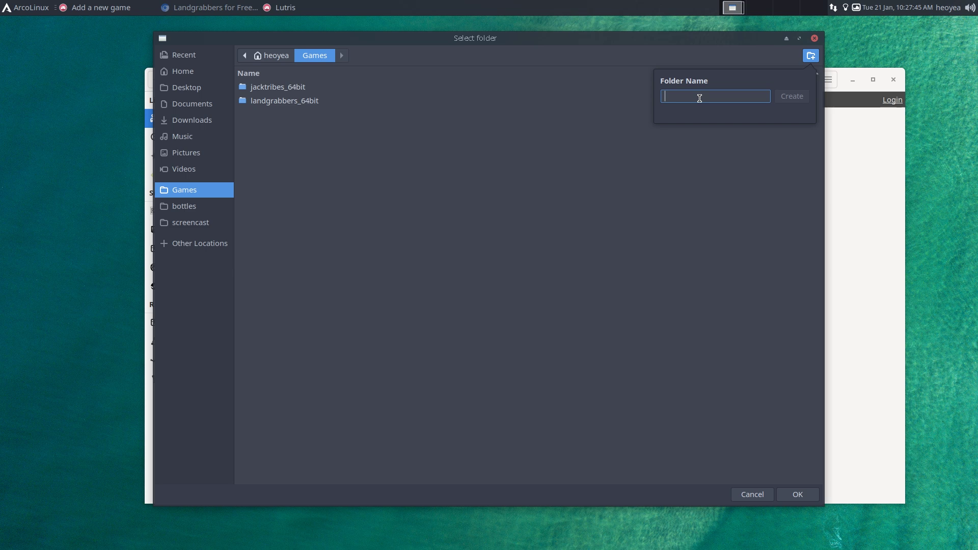
pyautogui.write('landgrabber')
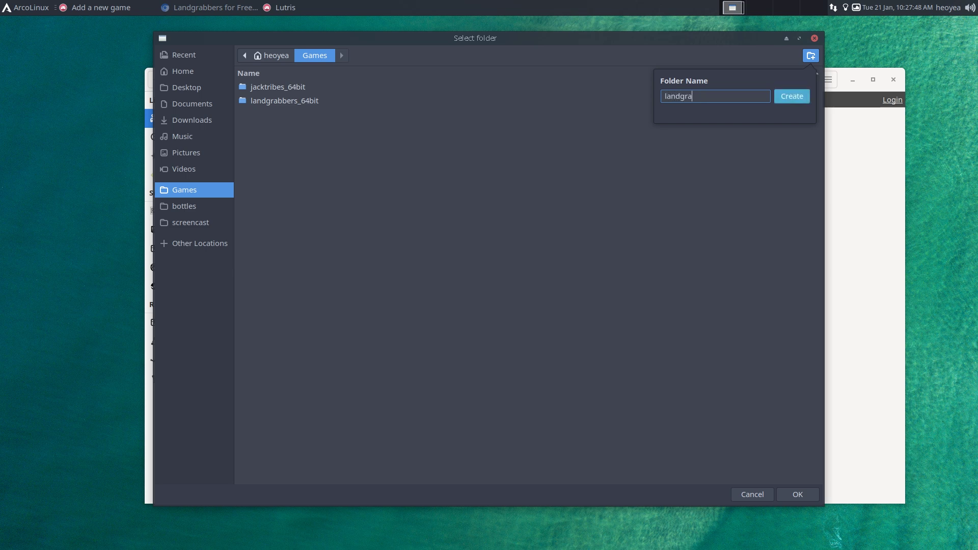
pyautogui.click(793, 97)
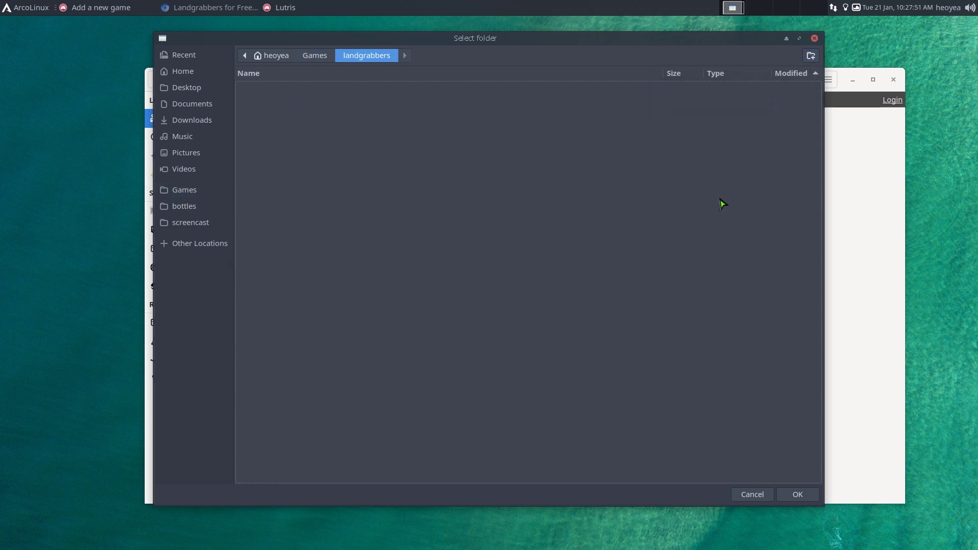
pyautogui.click(797, 495)
# - Check the Games/landgrabbers prefix path and open the Prefix architecture dropdown
pyautogui.moveTo(581, 243); pyautogui.dragTo(449, 244)
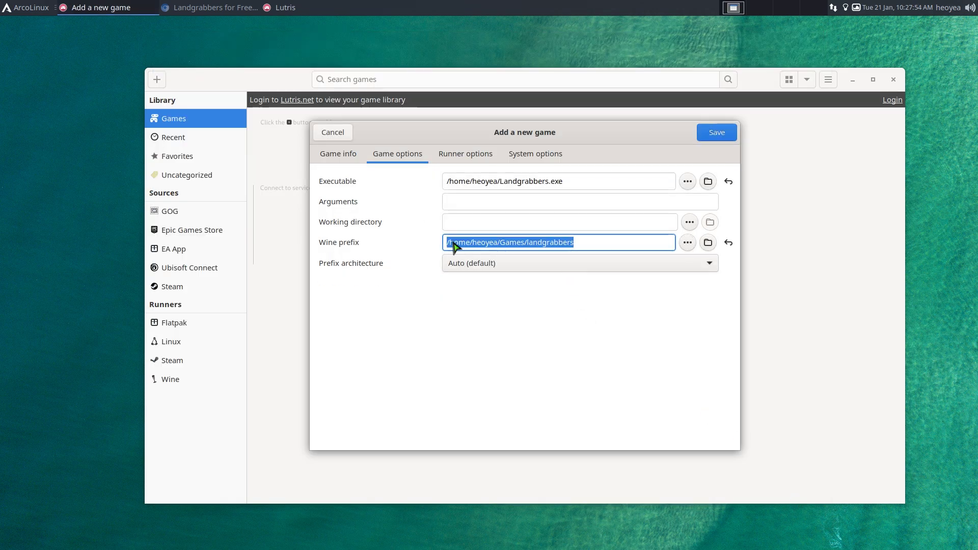
pyautogui.click(485, 242)
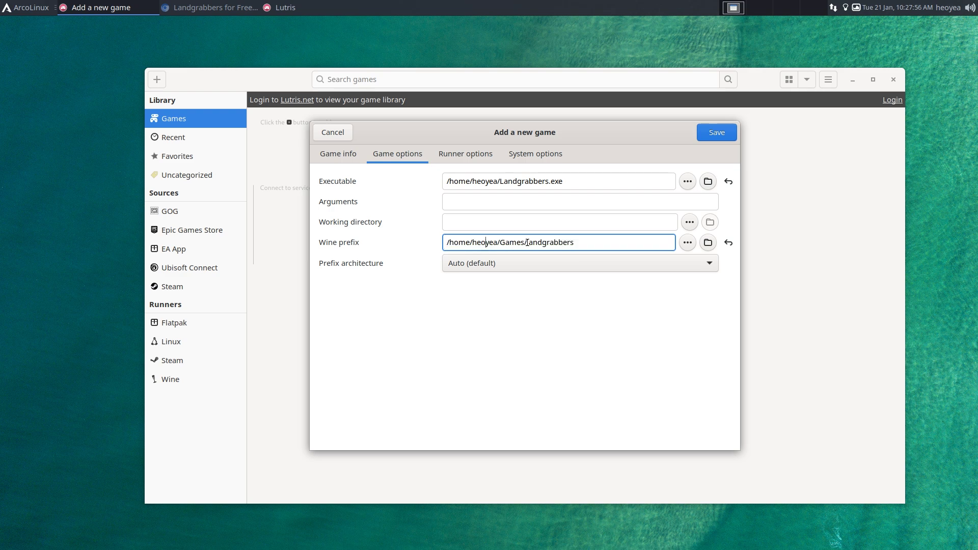
pyautogui.click(599, 248)
pyautogui.click(594, 265)
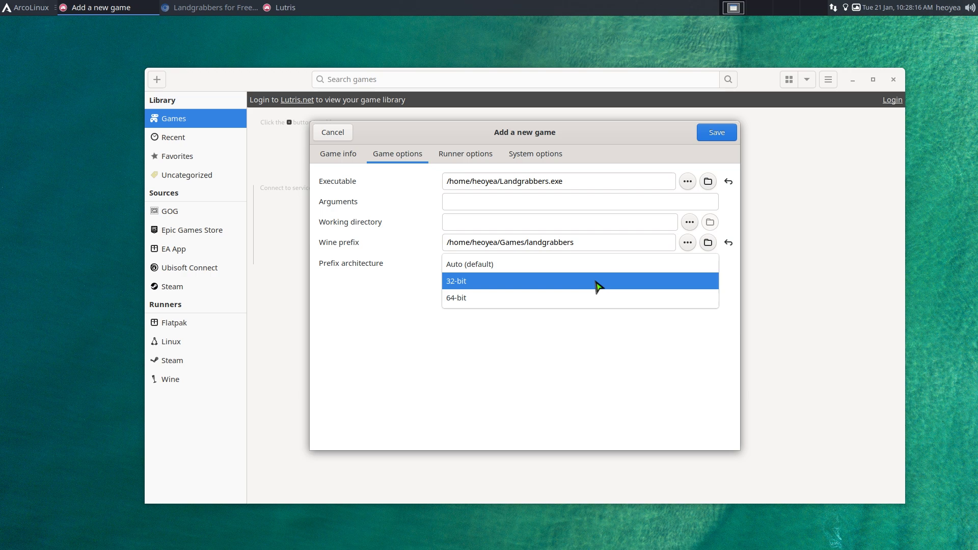
# - Set the prefix architecture to 32-bit
pyautogui.click(598, 286)
pyautogui.click(590, 267)
pyautogui.click(545, 324)
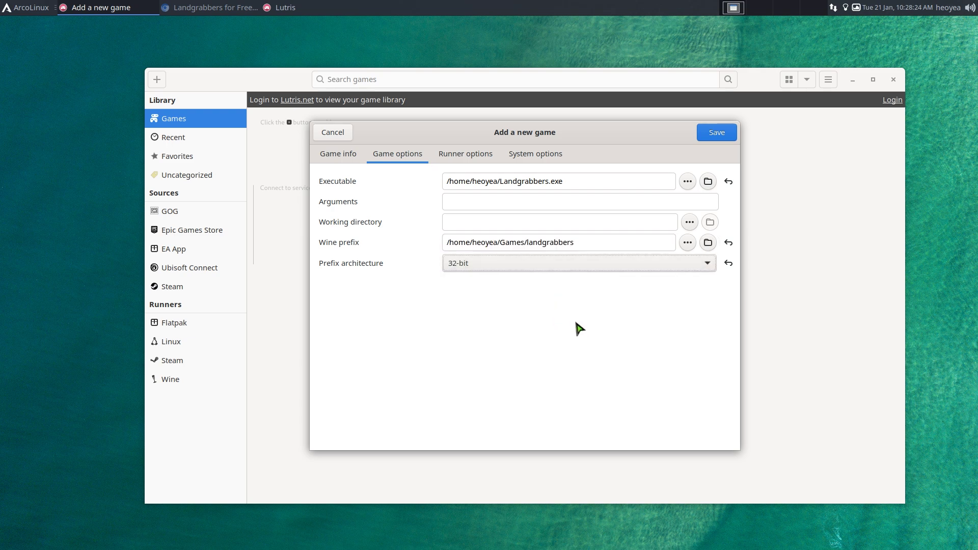
# - Review the Wine runner options: System (9.0) with DXVK, VKD3D and Esync enabled
pyautogui.click(476, 168)
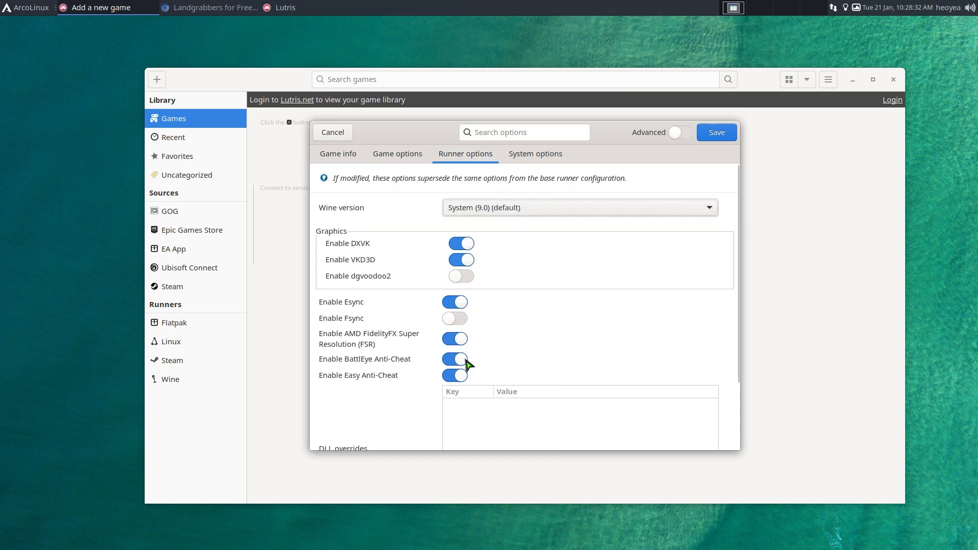
pyautogui.scroll(-1, 641, 349)
pyautogui.scroll(1, 641, 349)
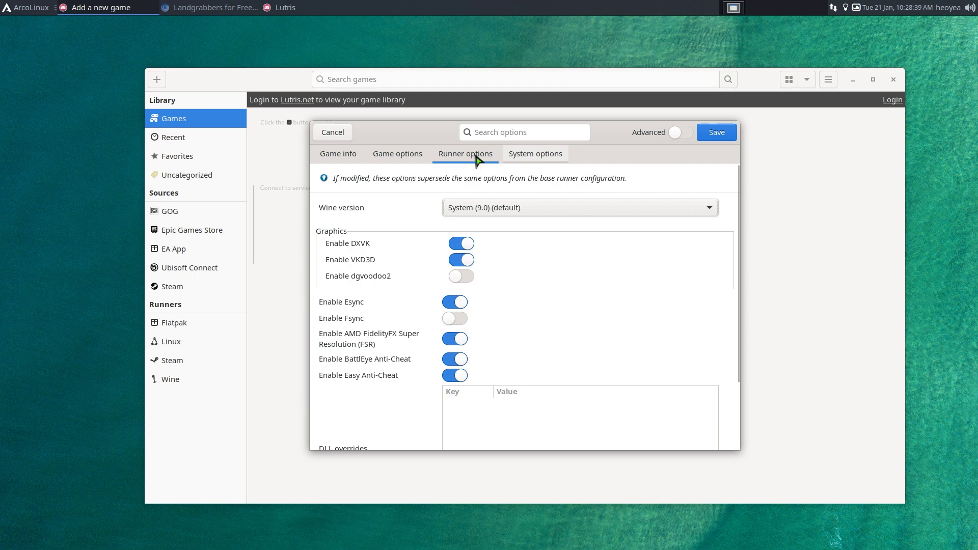
pyautogui.scroll(-1, 479, 159)
pyautogui.scroll(1, 483, 158)
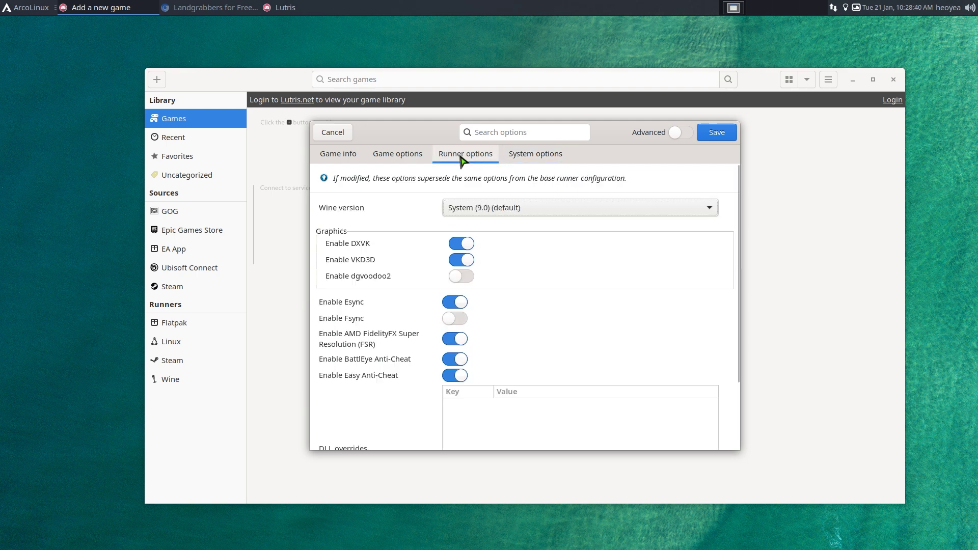
# - Save LandGrabbers to the library as a Windows game and select its cover
pyautogui.click(406, 159)
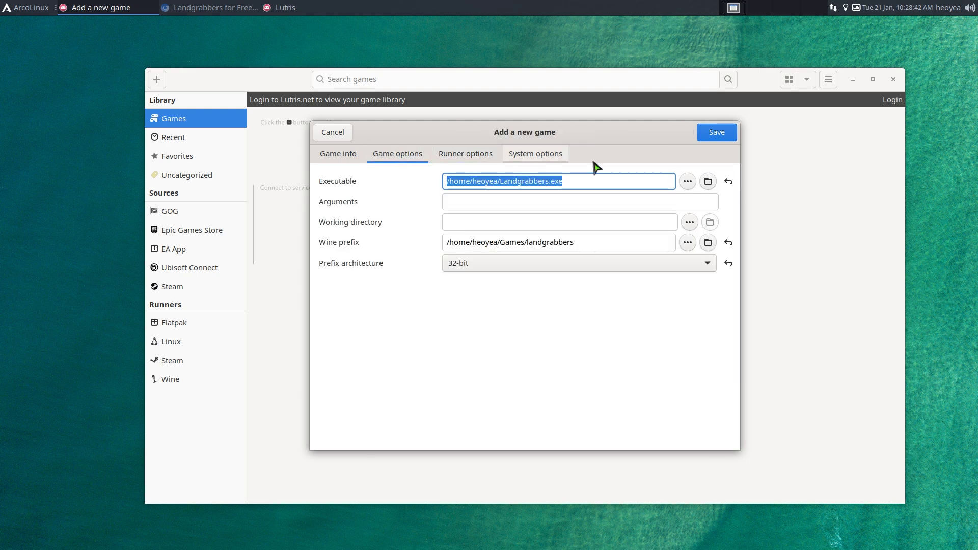
pyautogui.click(594, 242)
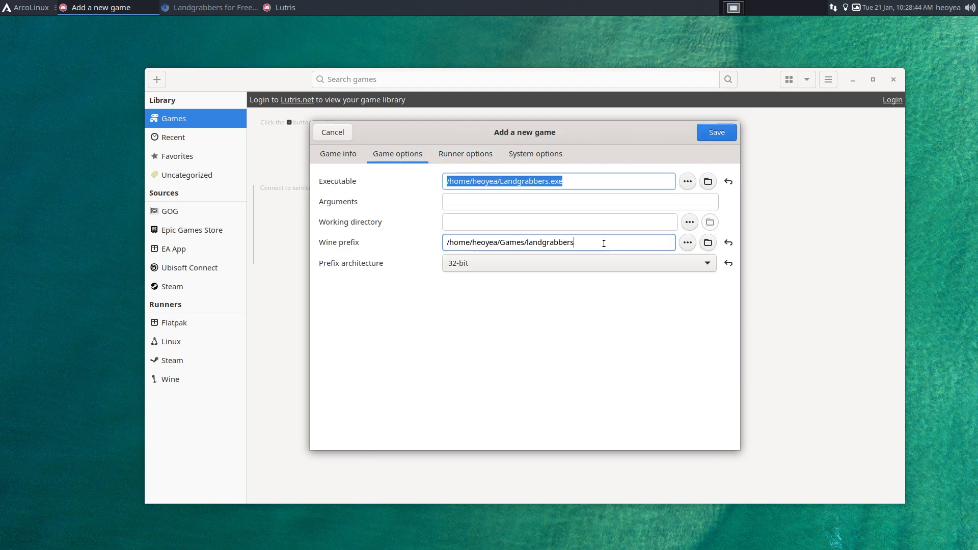
pyautogui.click(591, 182)
pyautogui.click(579, 244)
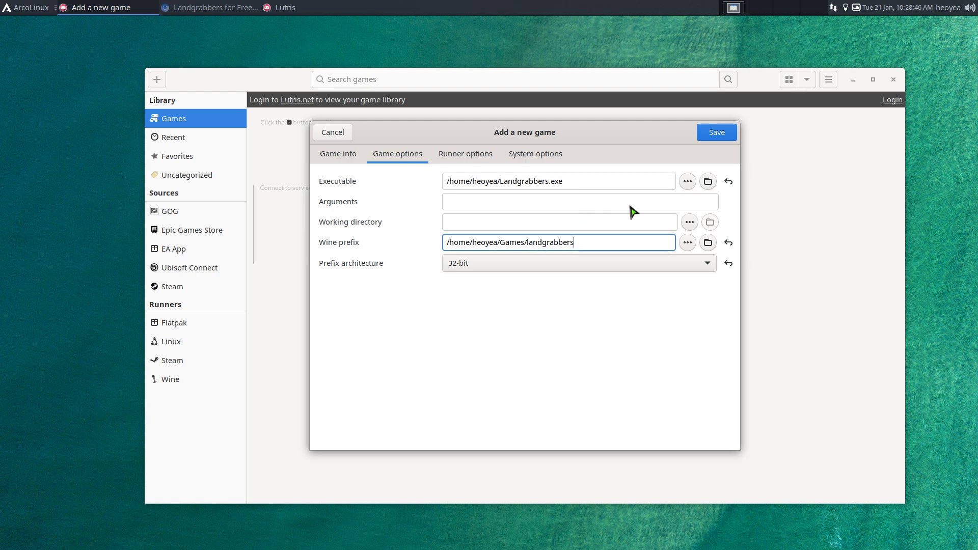
pyautogui.click(715, 133)
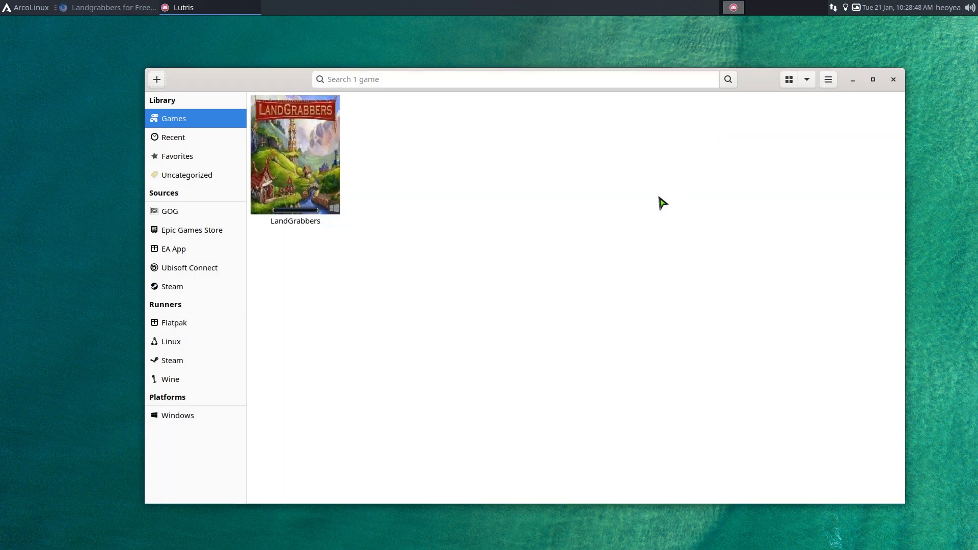
pyautogui.click(307, 166)
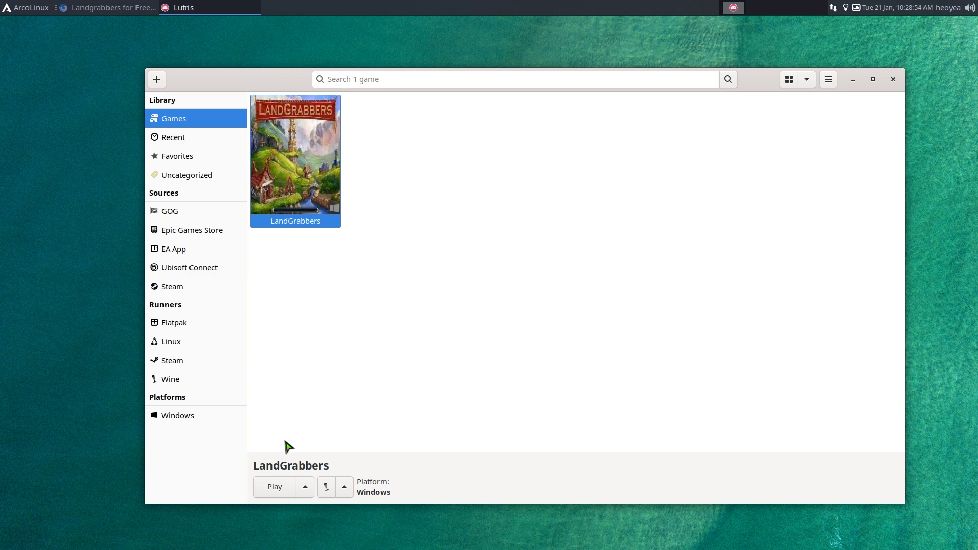
# - Launch LandGrabbers and accept the setup's License Agreement page
pyautogui.click(275, 490)
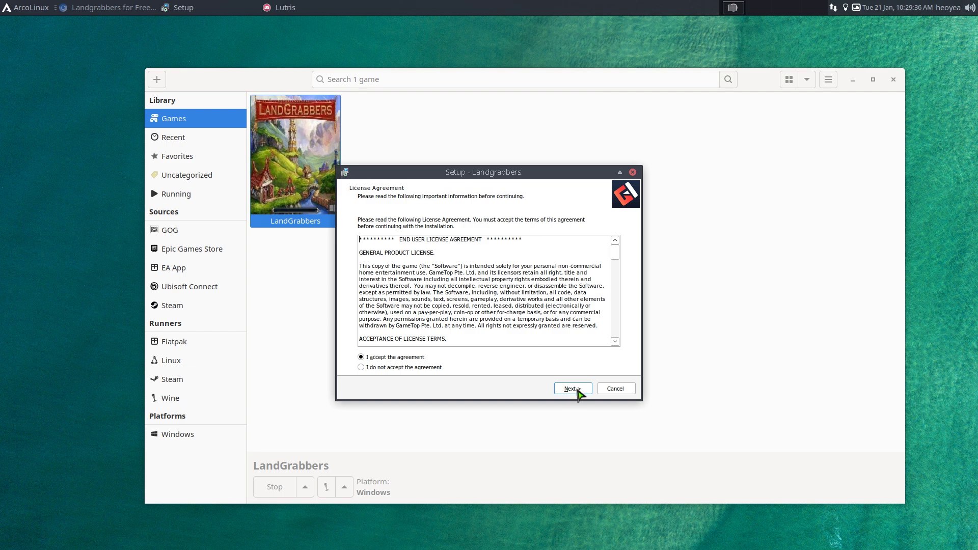
pyautogui.click(578, 390)
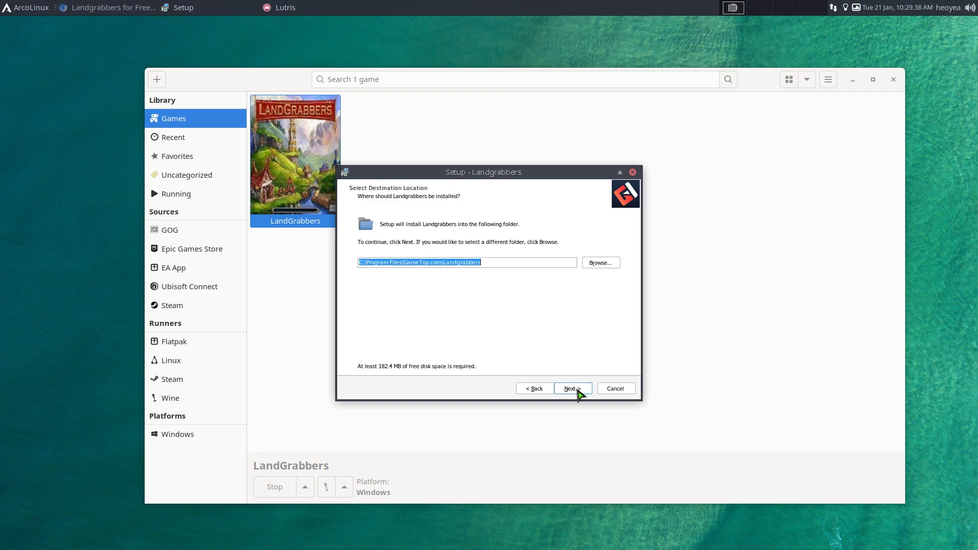